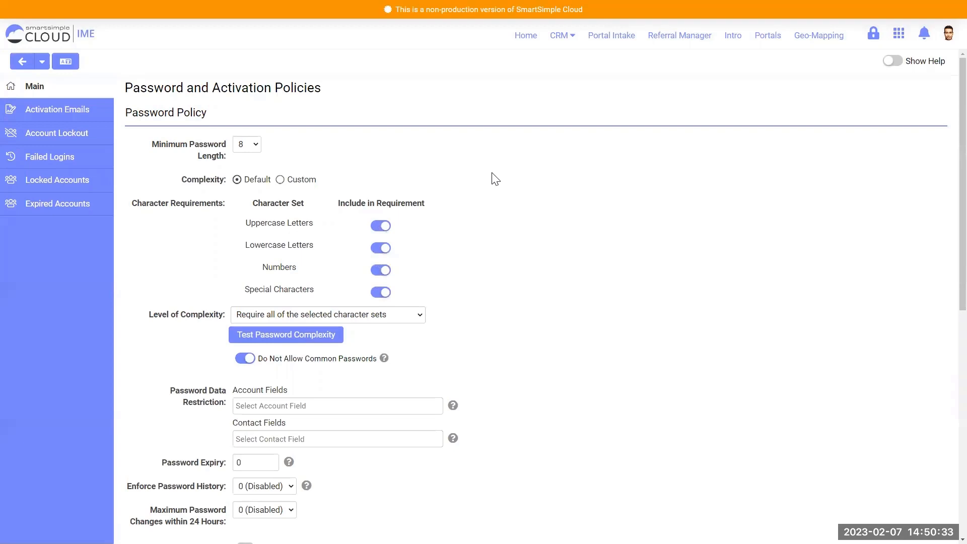
Step: Enable Multi-Factor Authentication and assign the Multi-Factor Authentication Sample Role to Time-Based One-Time Password (TOTP)
{"action": "scroll", "coordinate": [495, 179], "scroll_direction": "down", "scroll_amount": 3}
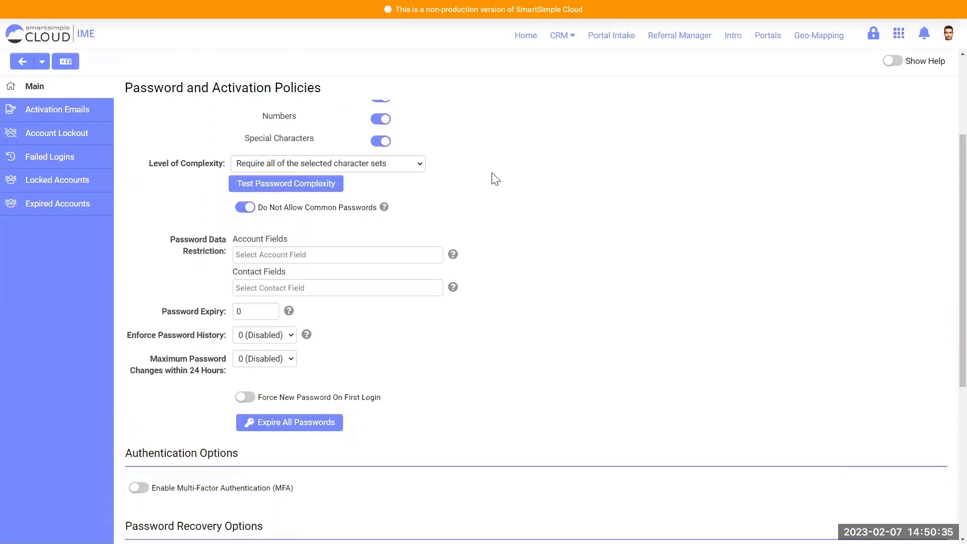
{"action": "scroll", "coordinate": [495, 180], "scroll_direction": "down", "scroll_amount": 4}
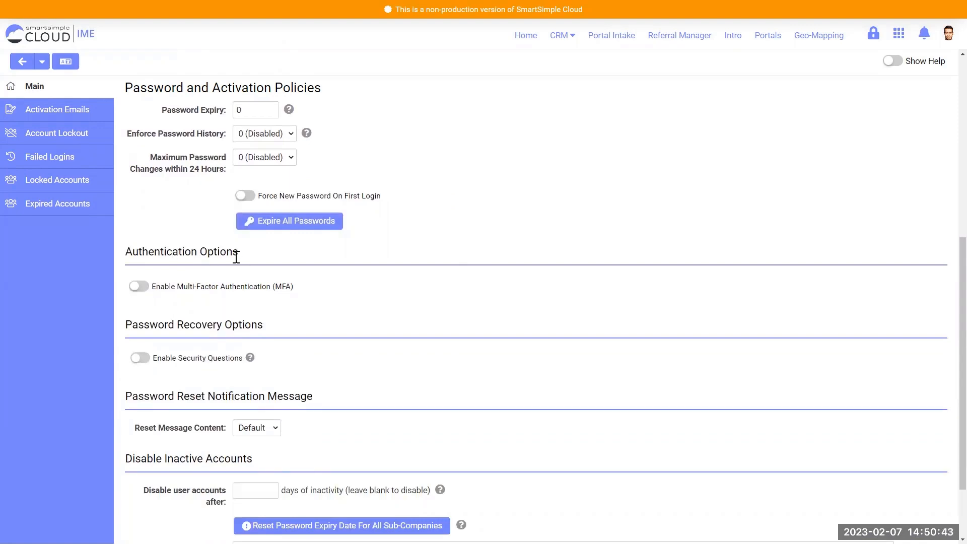
{"action": "left_click", "coordinate": [138, 298]}
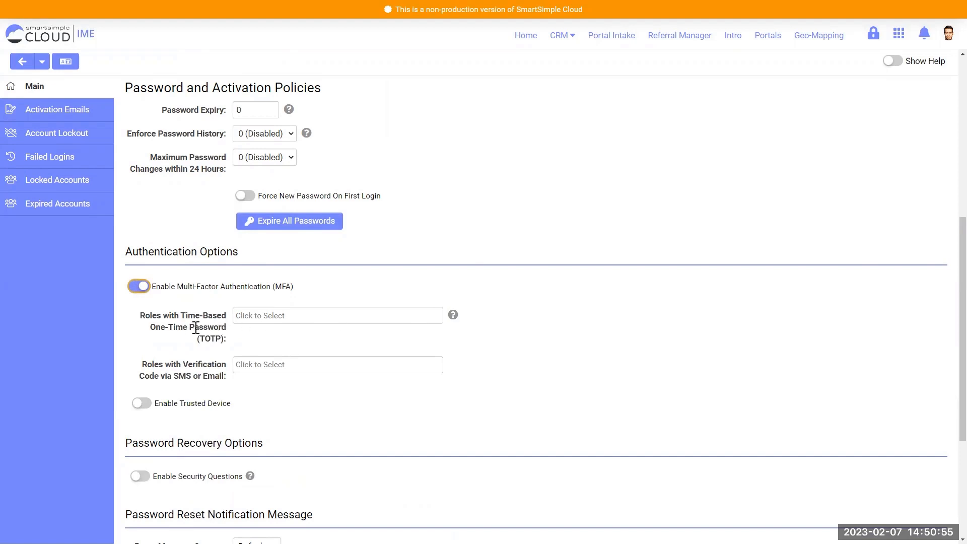
{"action": "left_click", "coordinate": [257, 315]}
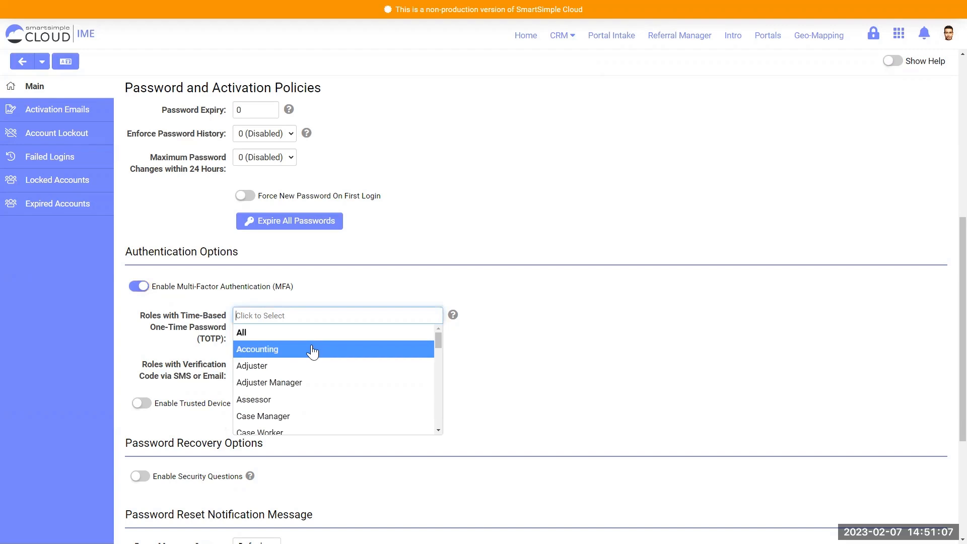
{"action": "scroll", "coordinate": [312, 350], "scroll_direction": "down", "scroll_amount": 1}
{"action": "scroll", "coordinate": [311, 351], "scroll_direction": "down", "scroll_amount": 5}
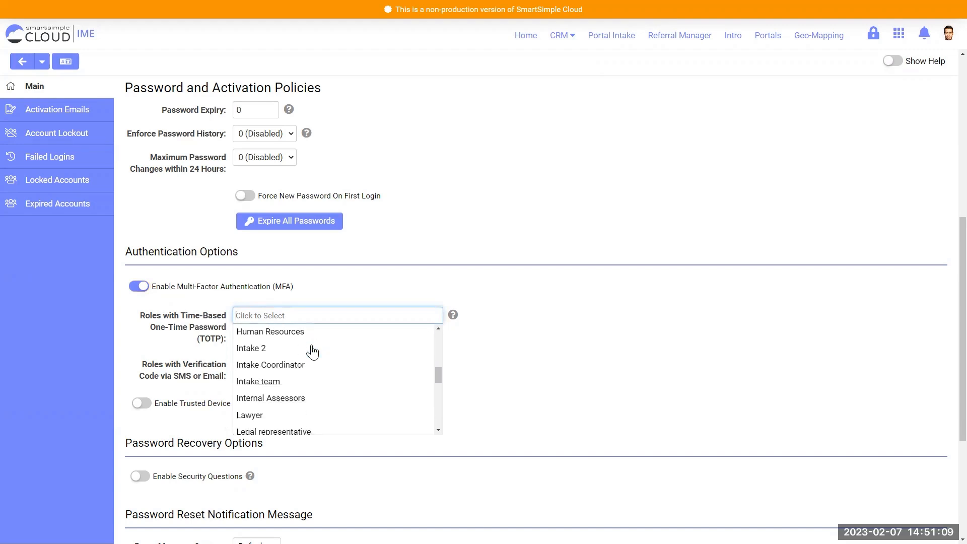
{"action": "scroll", "coordinate": [312, 351], "scroll_direction": "down", "scroll_amount": 2}
{"action": "left_click", "coordinate": [310, 363]}
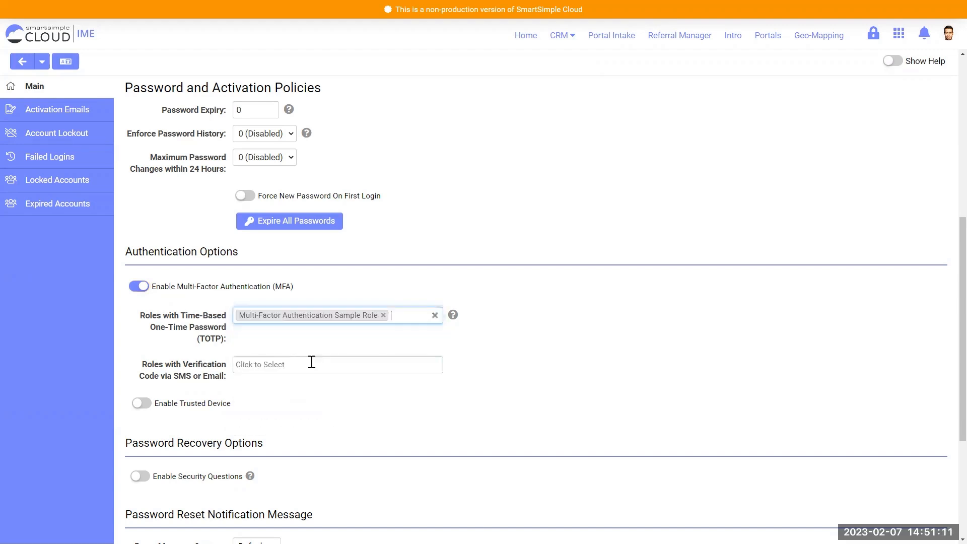
Step: Enable trusted devices in the authentication options and save the password and activation policies
{"action": "left_click", "coordinate": [142, 403]}
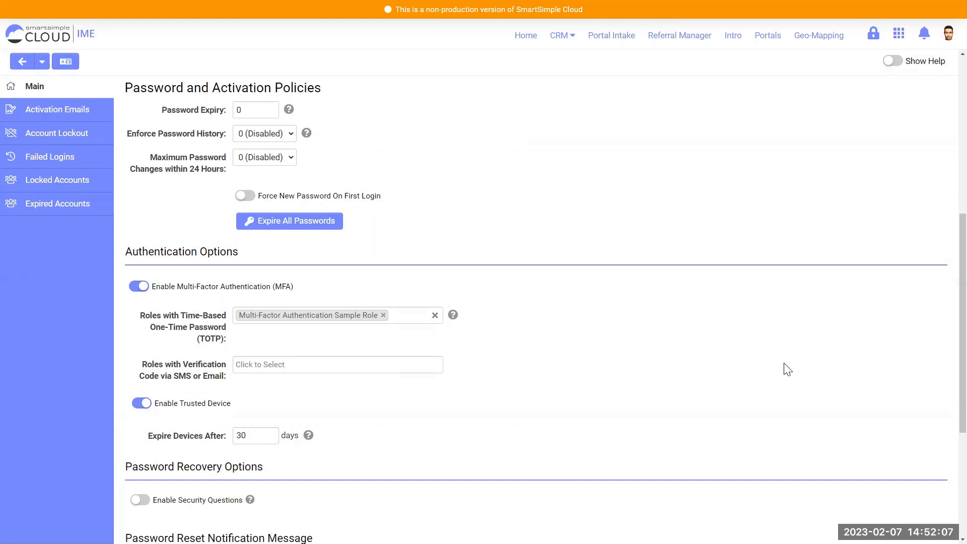
{"action": "scroll", "coordinate": [540, 397], "scroll_direction": "down", "scroll_amount": 5}
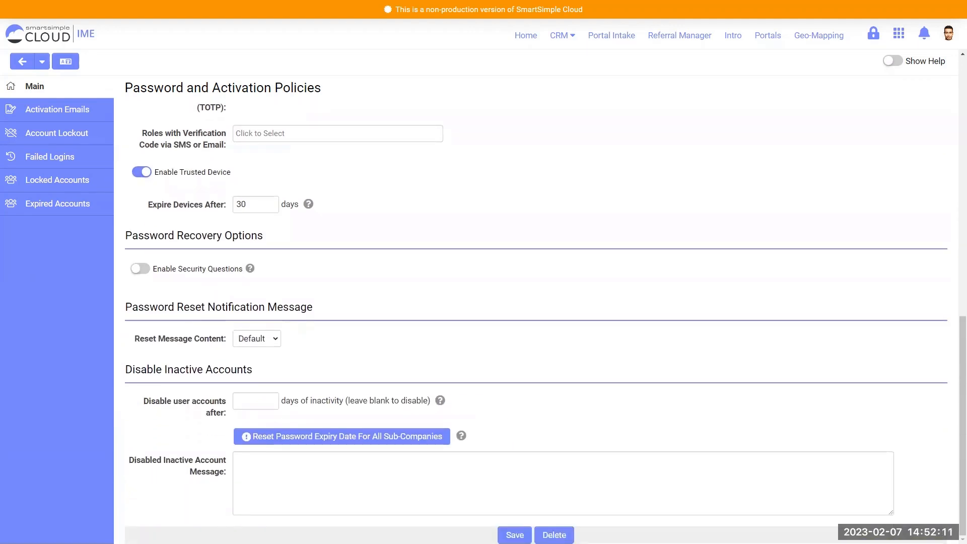
{"action": "left_click", "coordinate": [515, 534]}
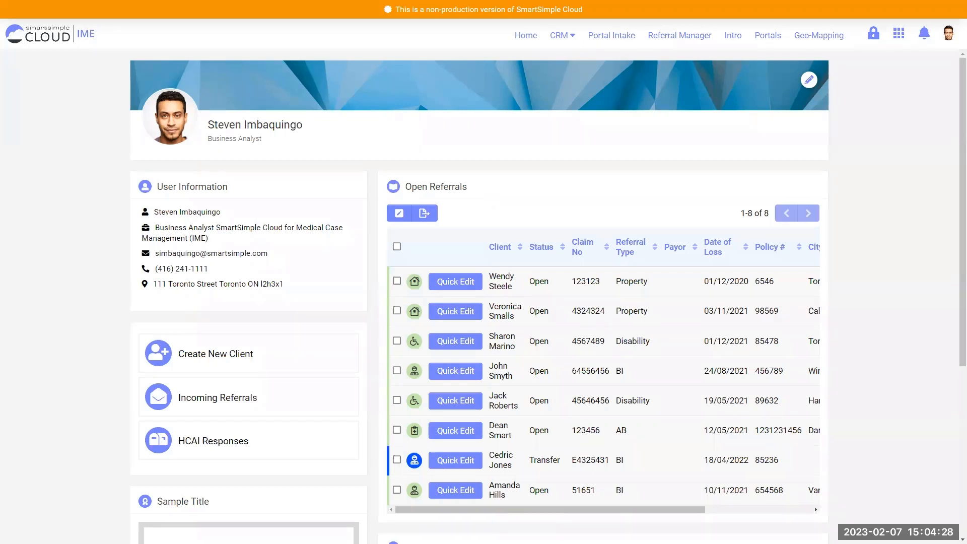
Step: Open the record of the contact listed in the People directory
{"action": "left_click", "coordinate": [900, 44]}
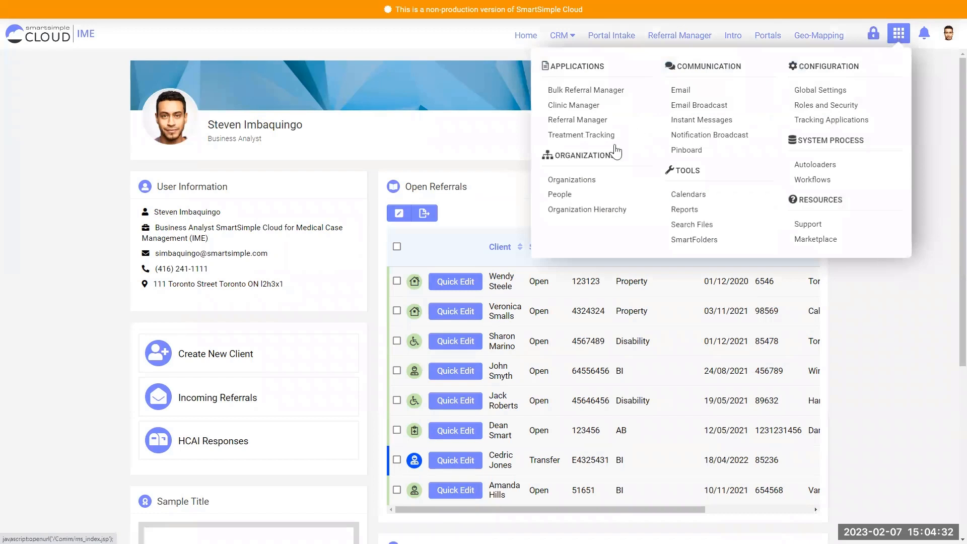
{"action": "left_click", "coordinate": [562, 195]}
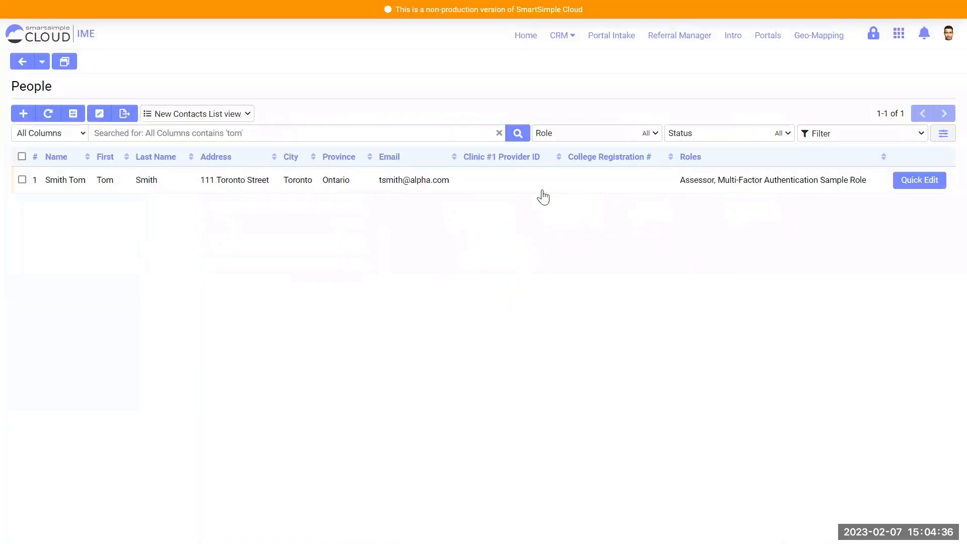
{"action": "left_click", "coordinate": [248, 187]}
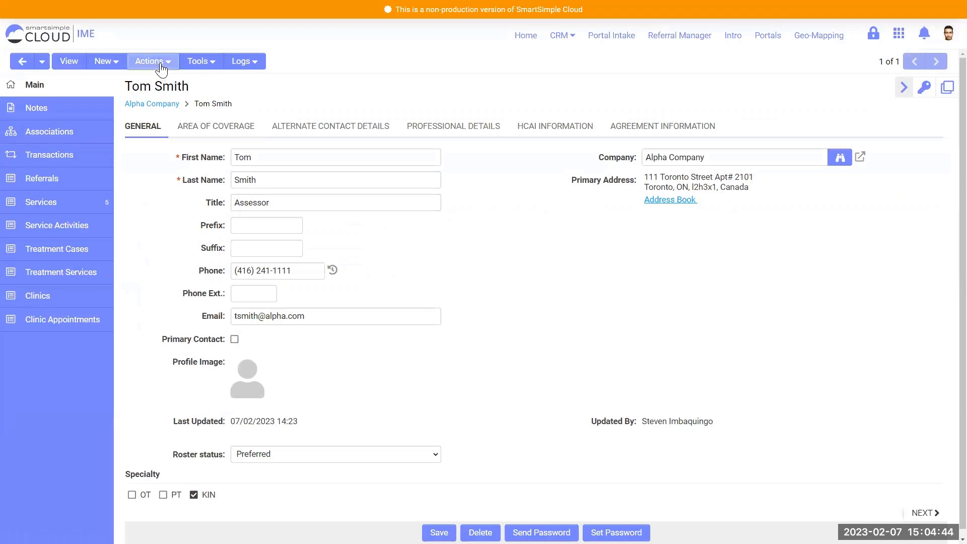
Step: Reset the contact's time-based one-time password in their roles and access settings and confirm the reset
{"action": "left_click", "coordinate": [161, 68]}
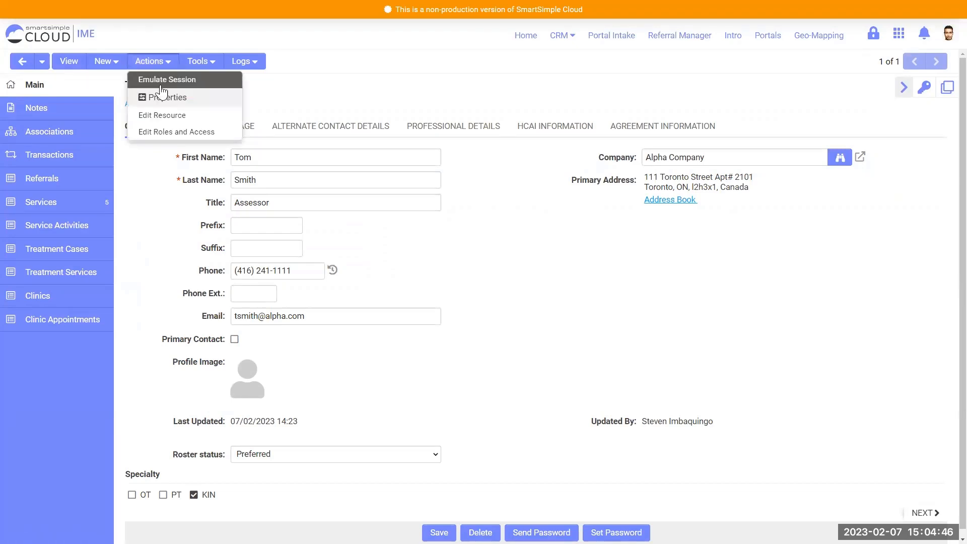
{"action": "left_click", "coordinate": [161, 133]}
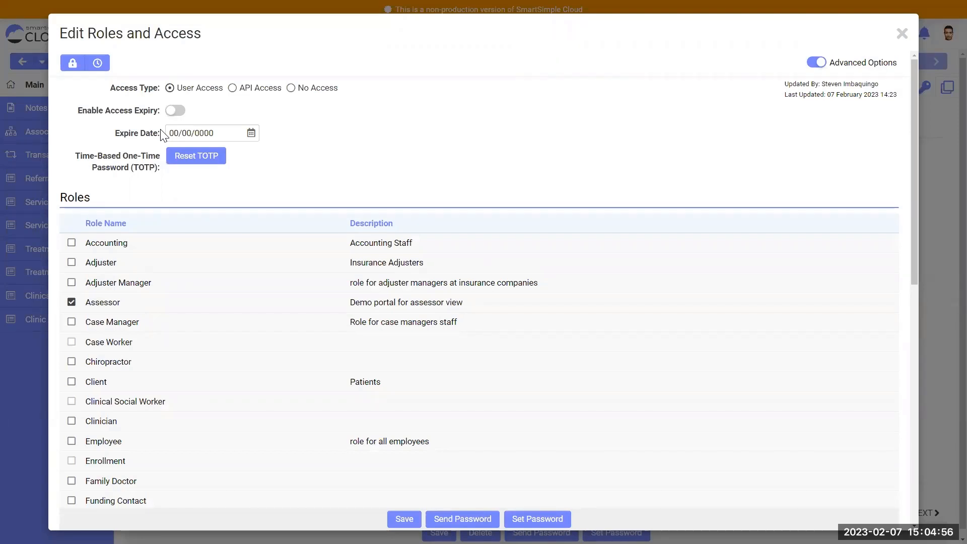
{"action": "left_click", "coordinate": [190, 159]}
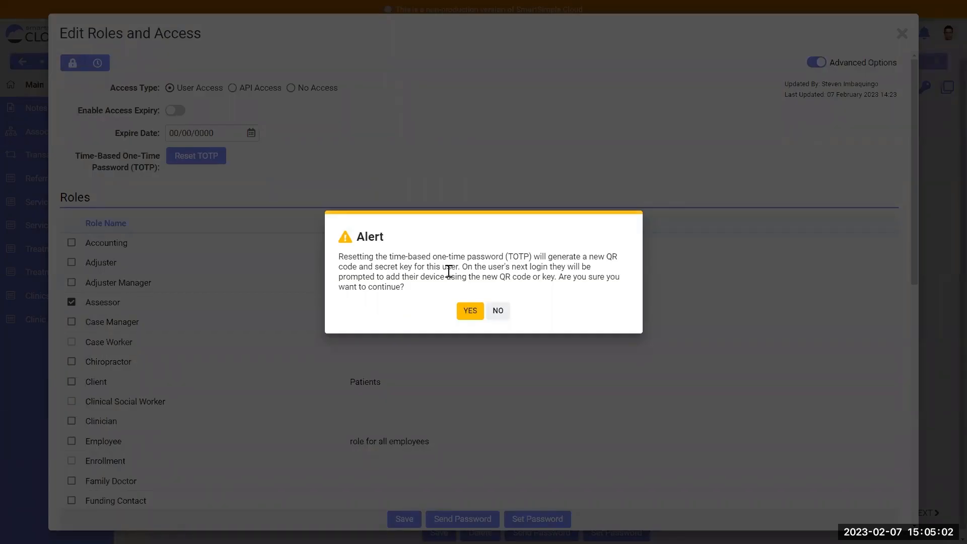
{"action": "left_click", "coordinate": [465, 312]}
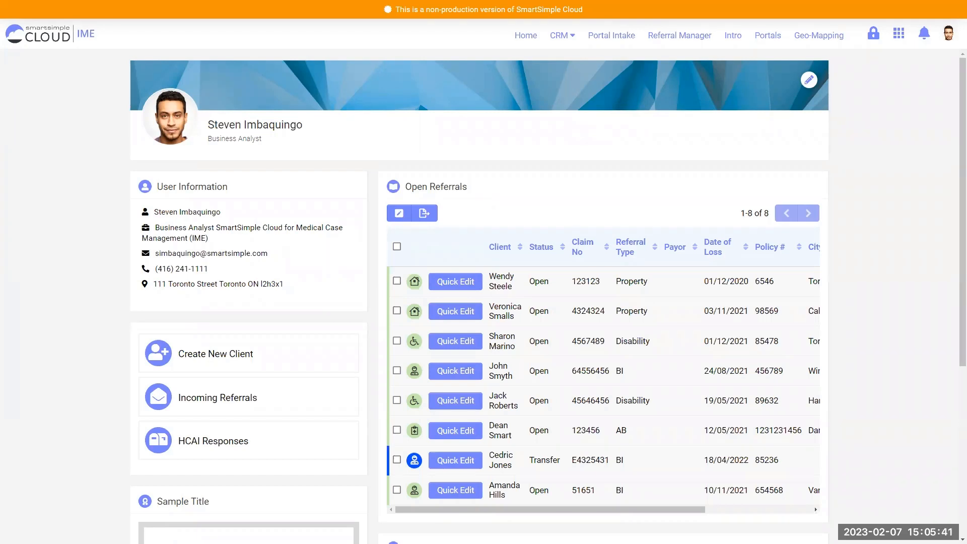
Step: Open Role 1 for editing from the User Roles list in the Roles and Security settings
{"action": "left_click", "coordinate": [899, 33]}
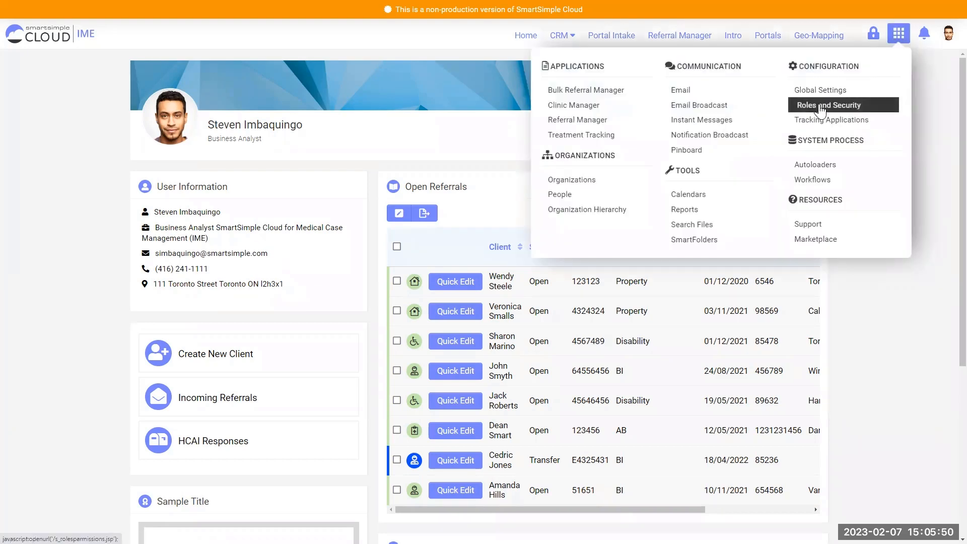
{"action": "left_click", "coordinate": [821, 106]}
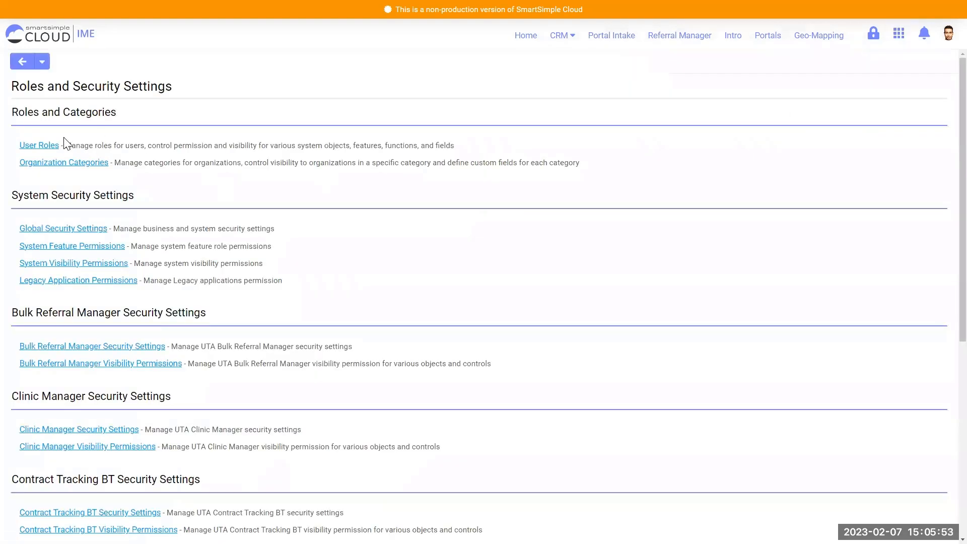
{"action": "left_click", "coordinate": [52, 148]}
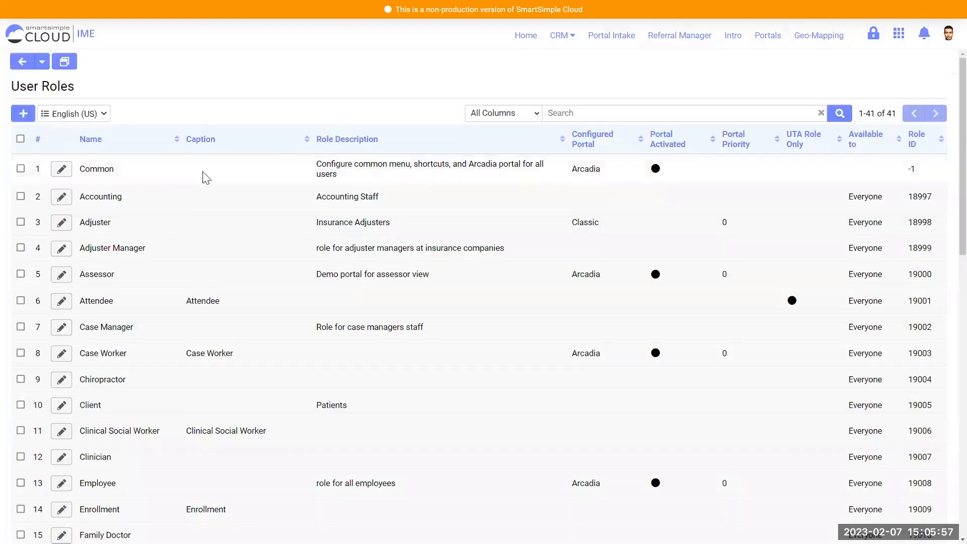
{"action": "scroll", "coordinate": [147, 206], "scroll_direction": "down", "scroll_amount": 3}
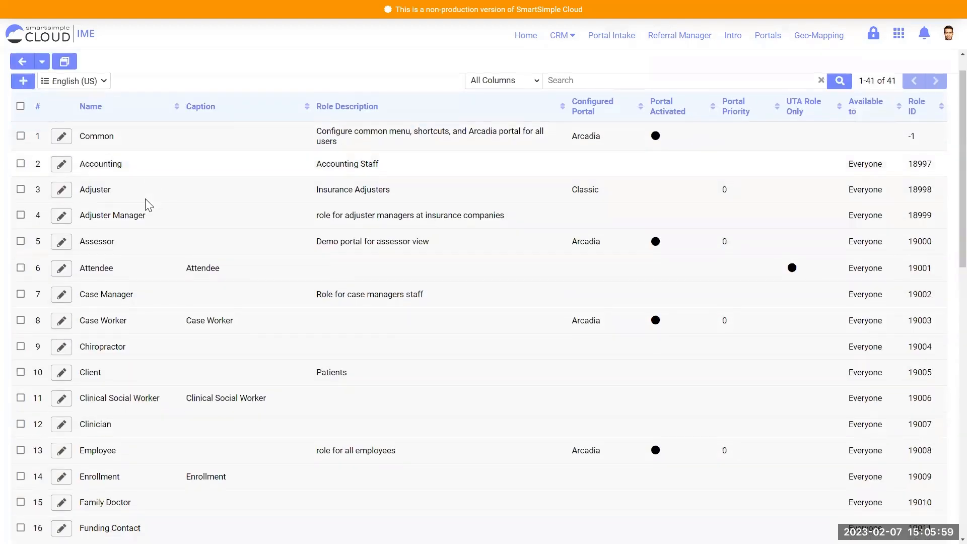
{"action": "scroll", "coordinate": [147, 205], "scroll_direction": "down", "scroll_amount": 10}
{"action": "left_click", "coordinate": [63, 434]}
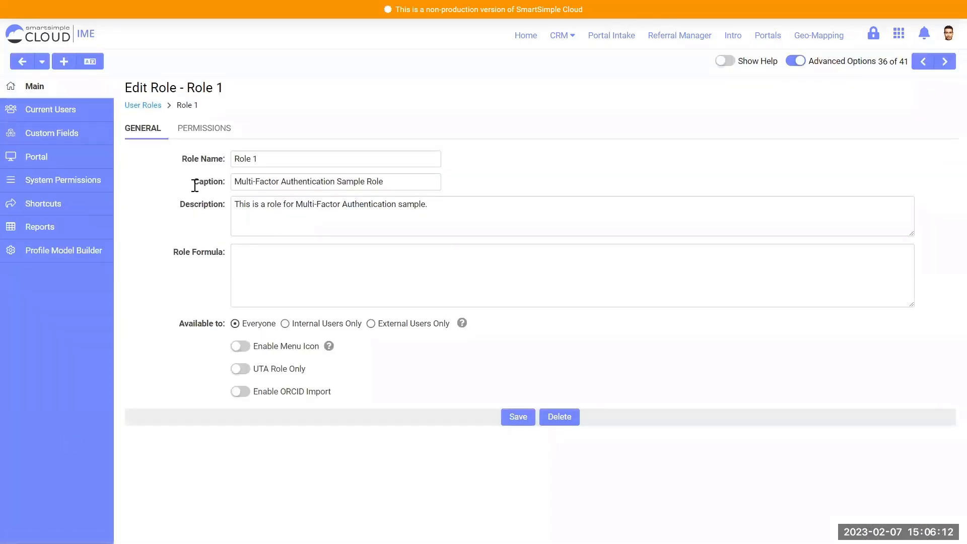
Step: Permit Role 1 to reset TOTP for Everyone in its permissions and save the role
{"action": "left_click", "coordinate": [196, 137]}
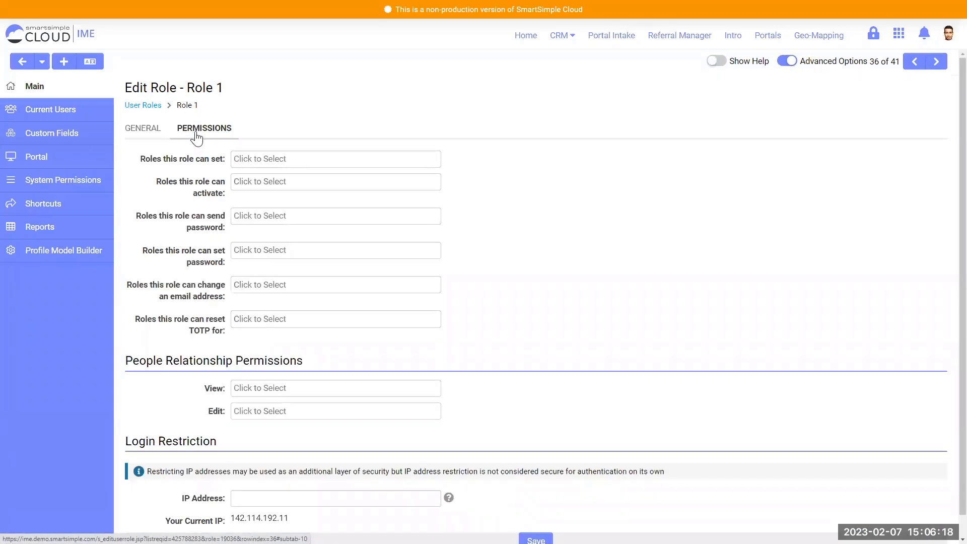
{"action": "left_click", "coordinate": [238, 318]}
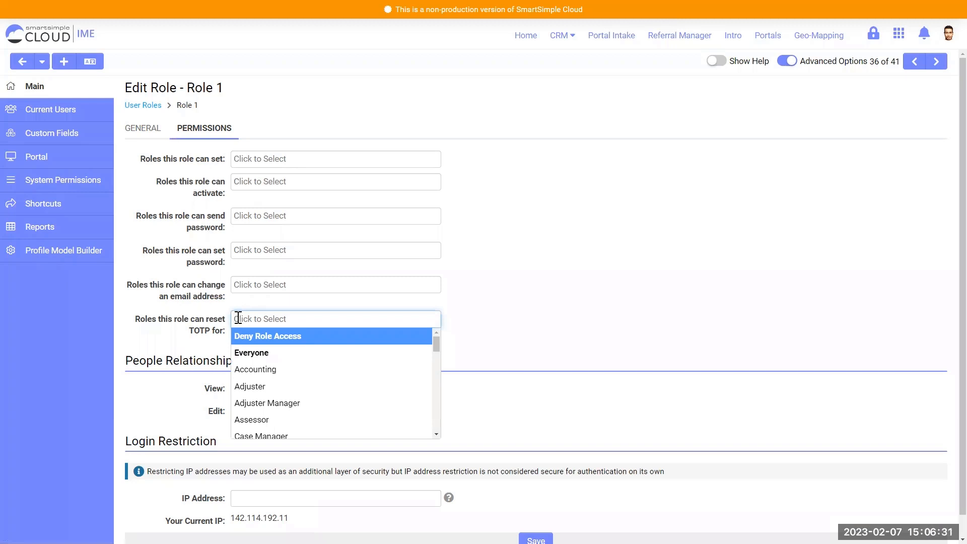
{"action": "left_click", "coordinate": [287, 352]}
{"action": "scroll", "coordinate": [549, 353], "scroll_direction": "down", "scroll_amount": 1}
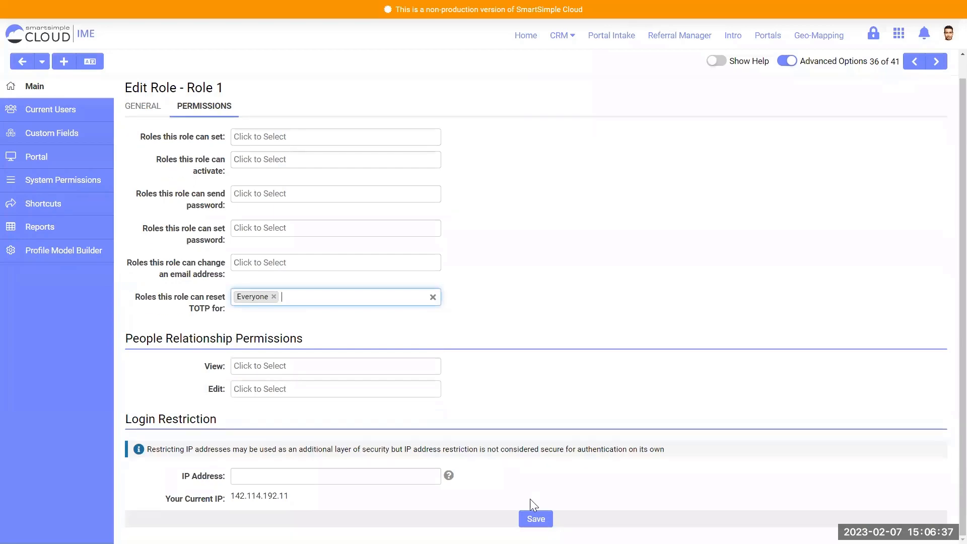
{"action": "left_click", "coordinate": [535, 519]}
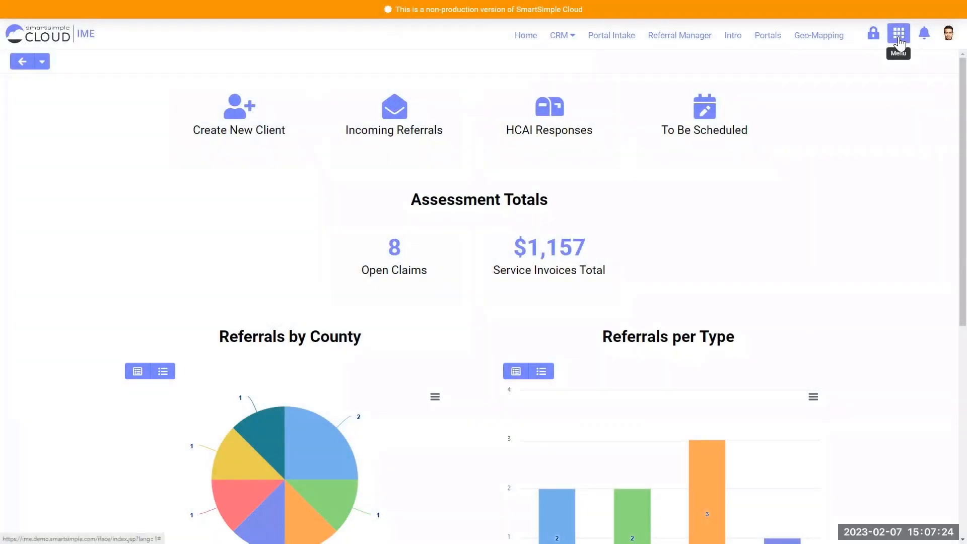
Step: Open the Password and Activation Policies from the security section of Global Settings
{"action": "left_click", "coordinate": [899, 43]}
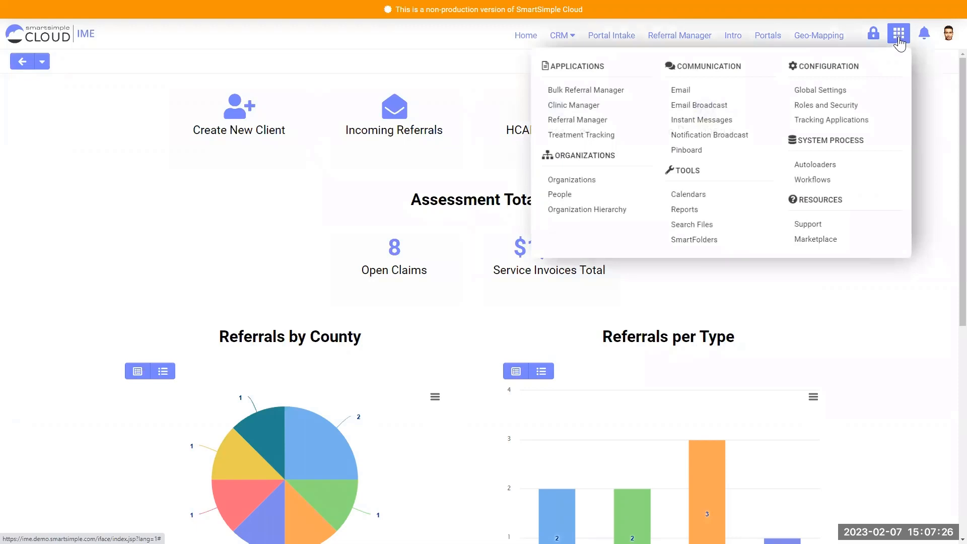
{"action": "left_click", "coordinate": [828, 93]}
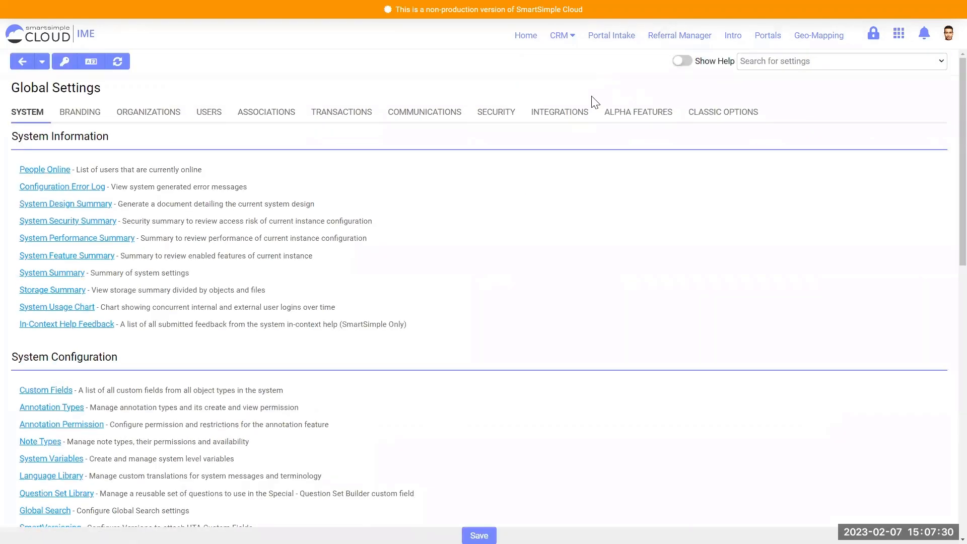
{"action": "left_click", "coordinate": [502, 116]}
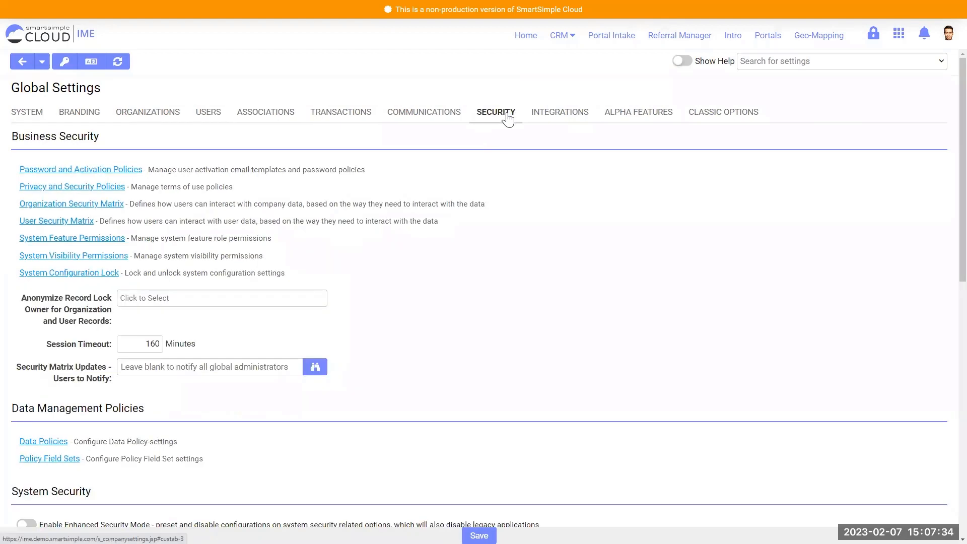
{"action": "left_click", "coordinate": [79, 173]}
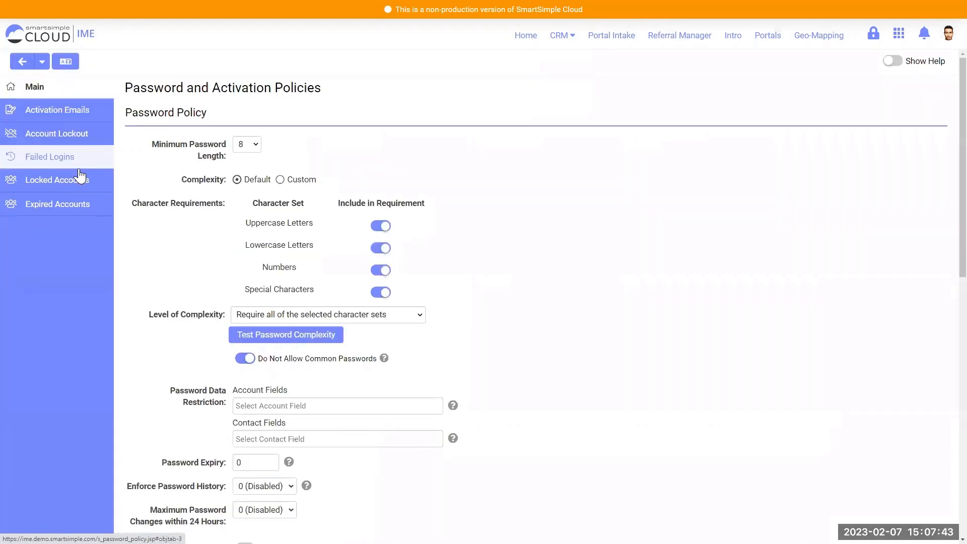
Step: Add the Multi-Factor Authentication Sample Role to the roles with verification code via SMS or email, and save the policies
{"action": "scroll", "coordinate": [79, 174], "scroll_direction": "down", "scroll_amount": 7}
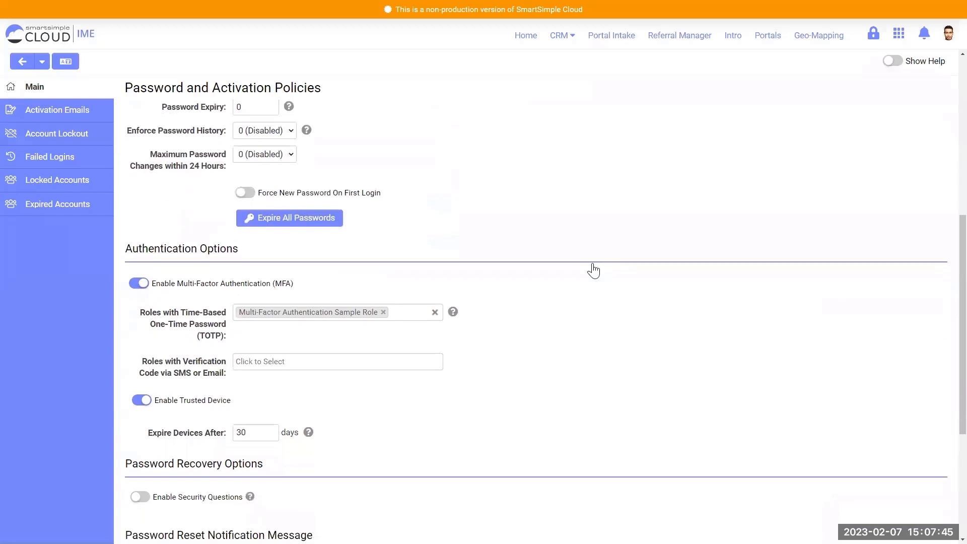
{"action": "scroll", "coordinate": [593, 271], "scroll_direction": "down", "scroll_amount": 1}
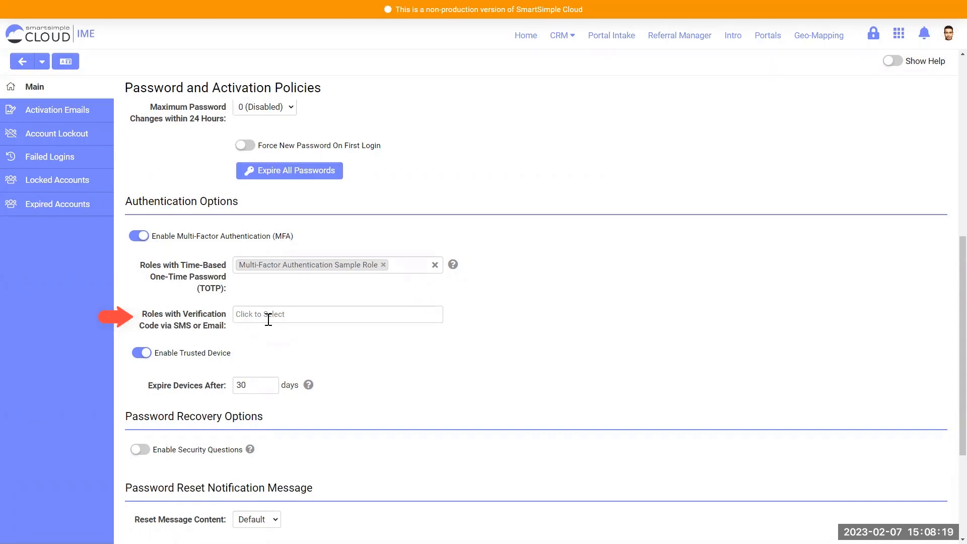
{"action": "left_click", "coordinate": [282, 320]}
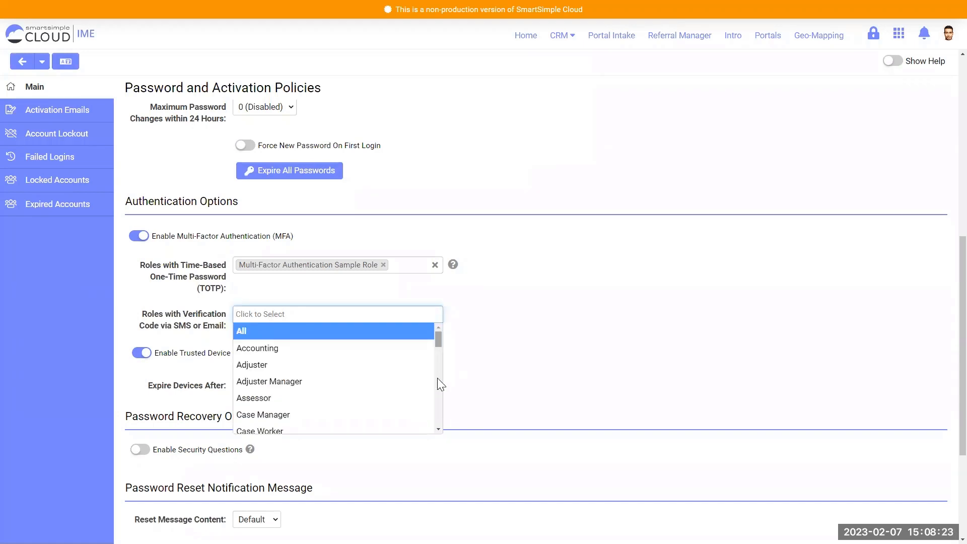
{"action": "scroll", "coordinate": [437, 383], "scroll_direction": "down", "scroll_amount": 5}
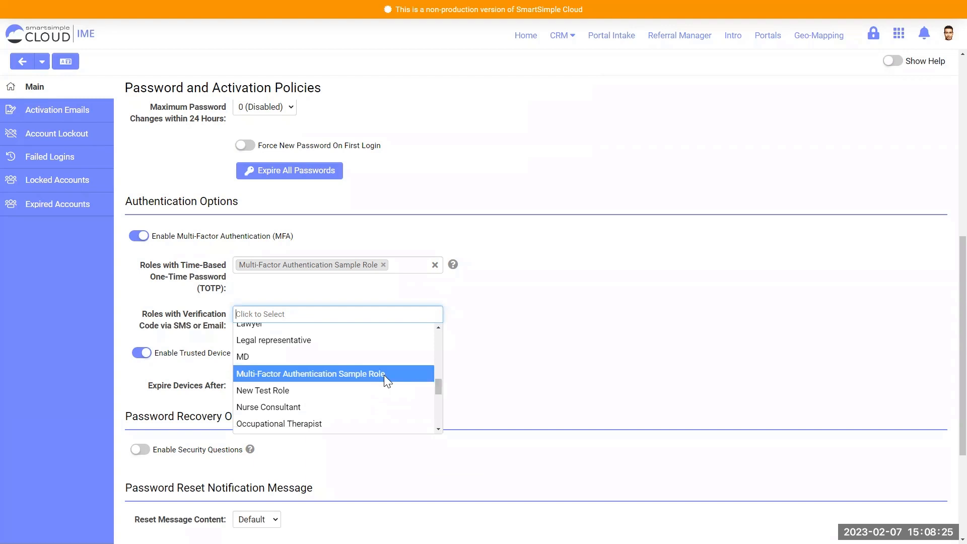
{"action": "left_click", "coordinate": [384, 375]}
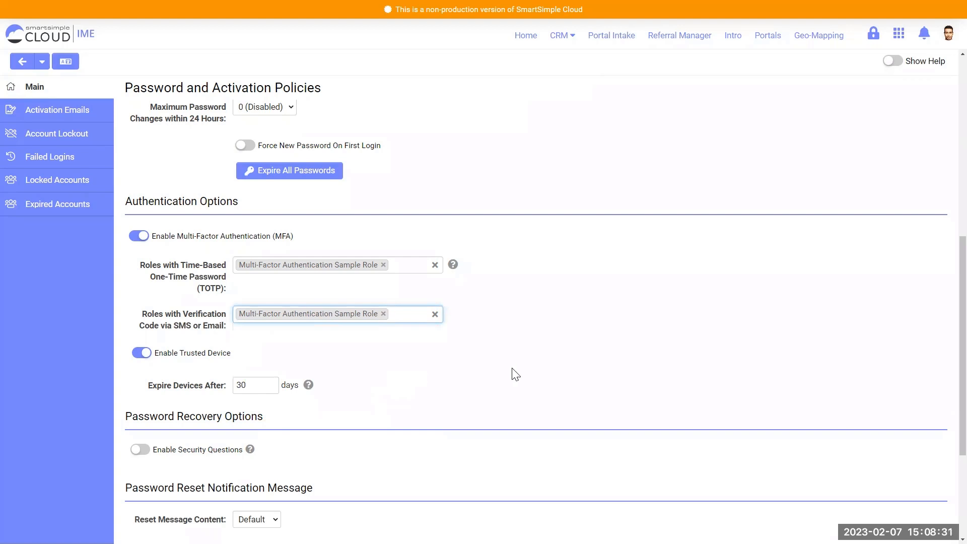
{"action": "scroll", "coordinate": [514, 374], "scroll_direction": "down", "scroll_amount": 1}
{"action": "scroll", "coordinate": [514, 374], "scroll_direction": "down", "scroll_amount": 2}
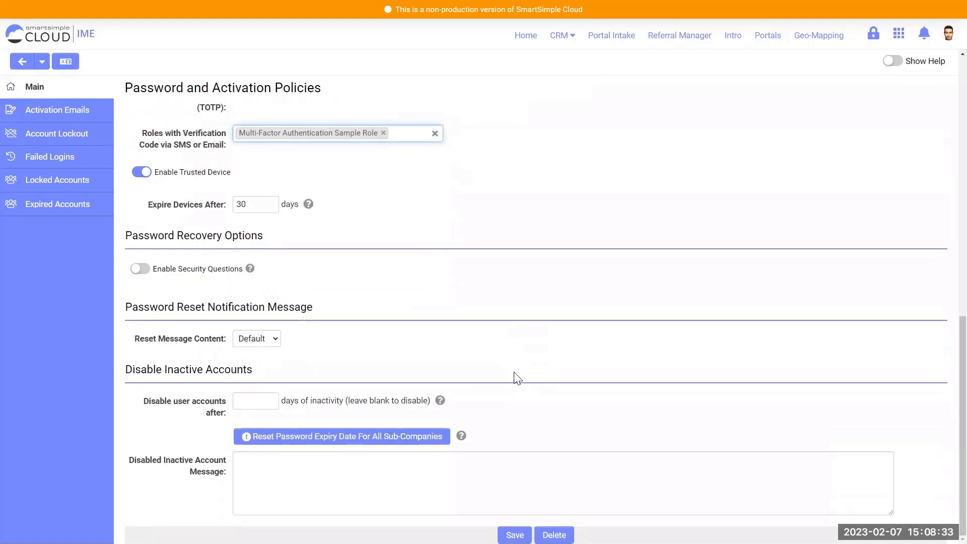
{"action": "left_click", "coordinate": [515, 535]}
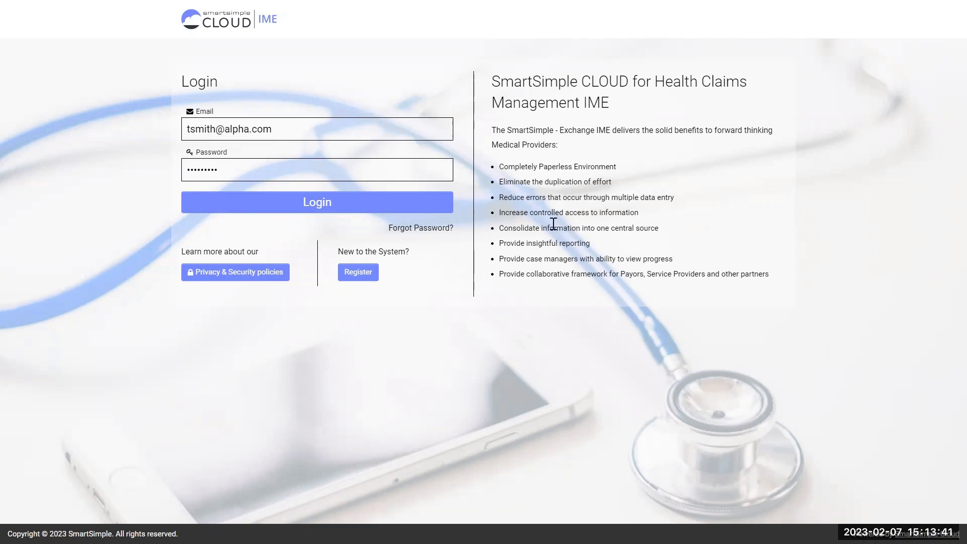
Step: Log in with the credentials already filled in and request the verification code by email
{"action": "left_click", "coordinate": [335, 213]}
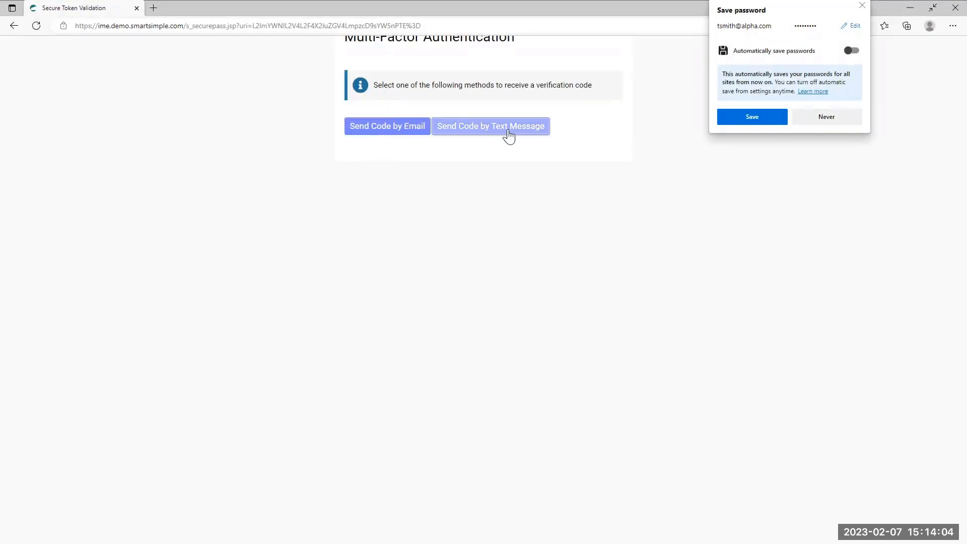
{"action": "left_click", "coordinate": [411, 137]}
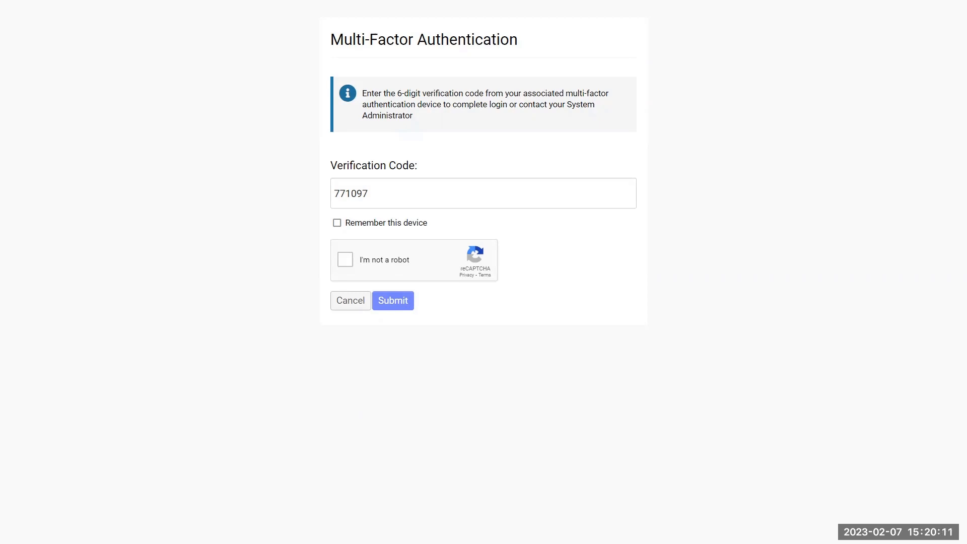
Step: Choose to remember this device and complete the reCAPTCHA check on the verification code form
{"action": "left_click", "coordinate": [480, 201]}
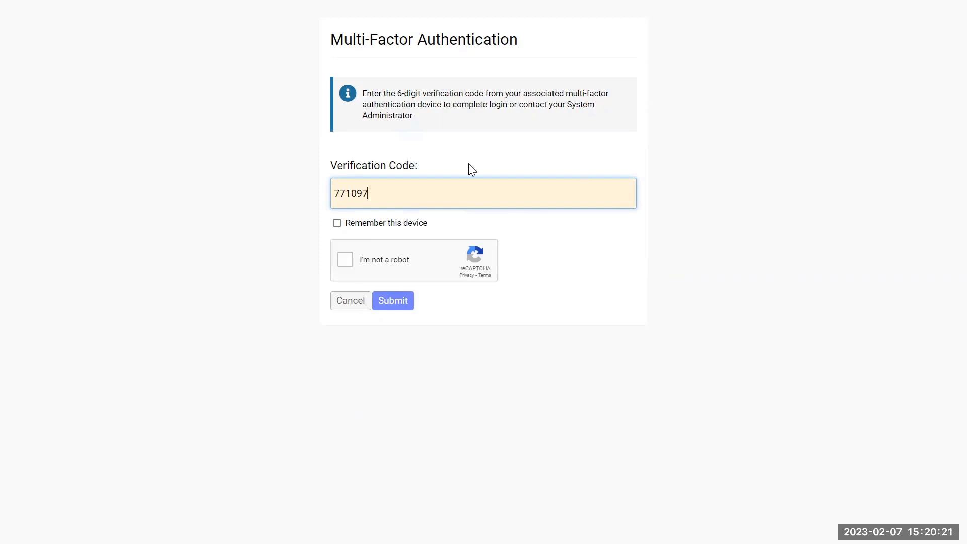
{"action": "left_click", "coordinate": [337, 223]}
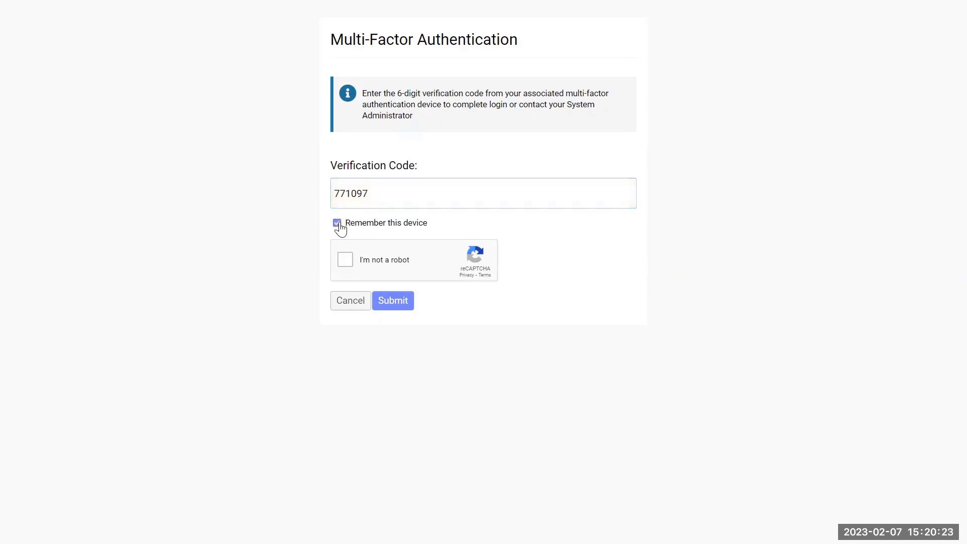
{"action": "left_click", "coordinate": [346, 261]}
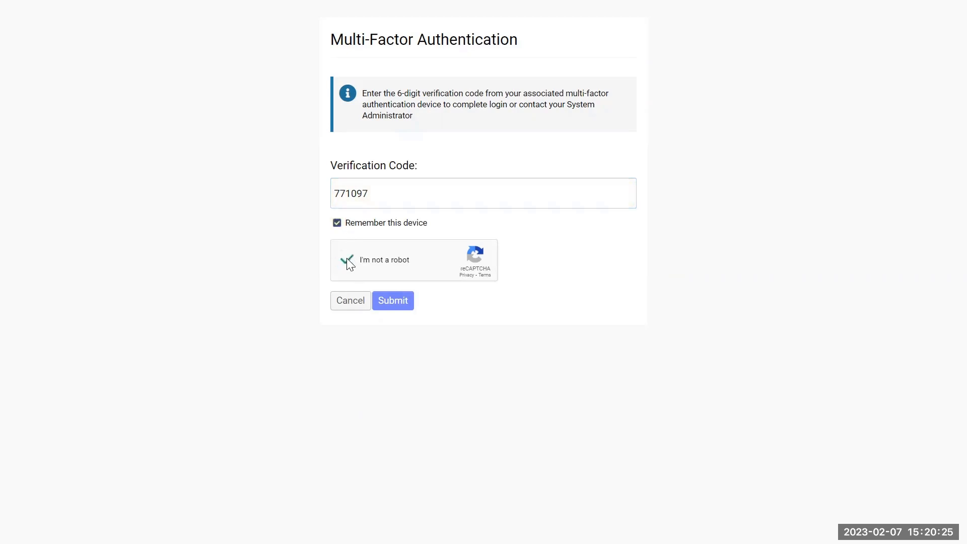